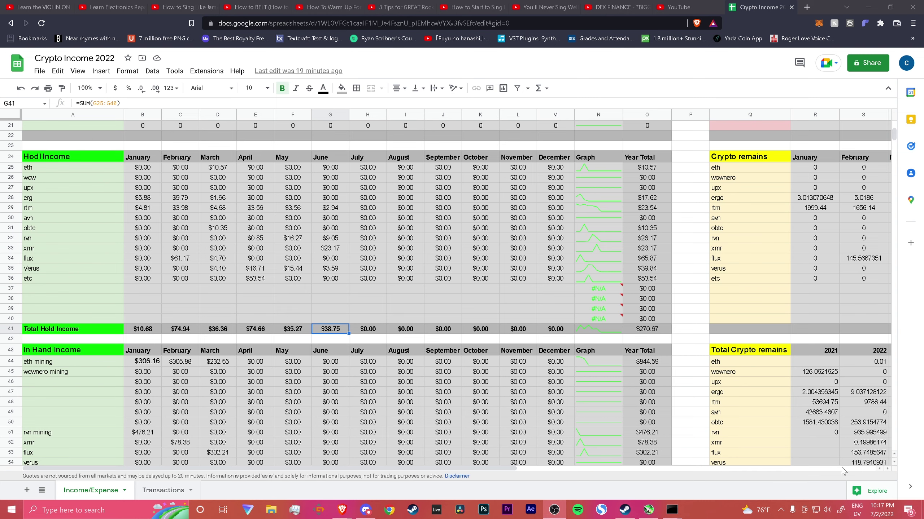
Step: Check today's date, then scroll the Crypto Income 2022 tracker back to the top
click(874, 514)
click(875, 514)
scroll(567, 285, down, 2)
scroll(509, 305, up, 5)
scroll(506, 309, up, 3)
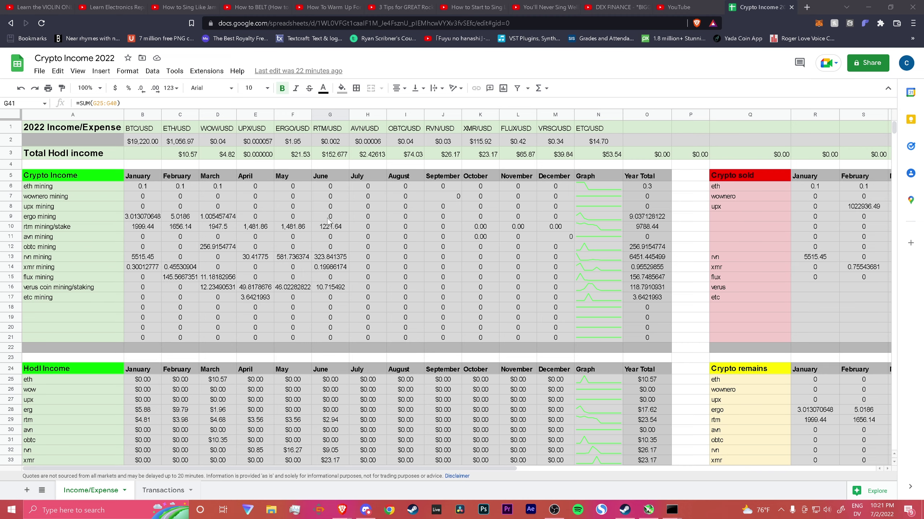
Step: Pan right to the Crypto Hodl totals, then back to column A
scroll(345, 204, down, 20)
scroll(410, 302, up, 5)
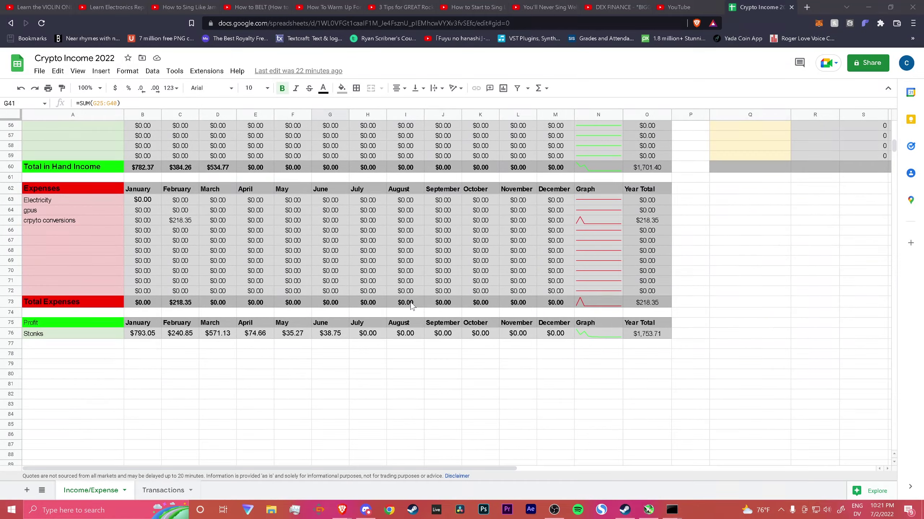
drag(461, 468, 839, 468)
scroll(746, 366, up, 6)
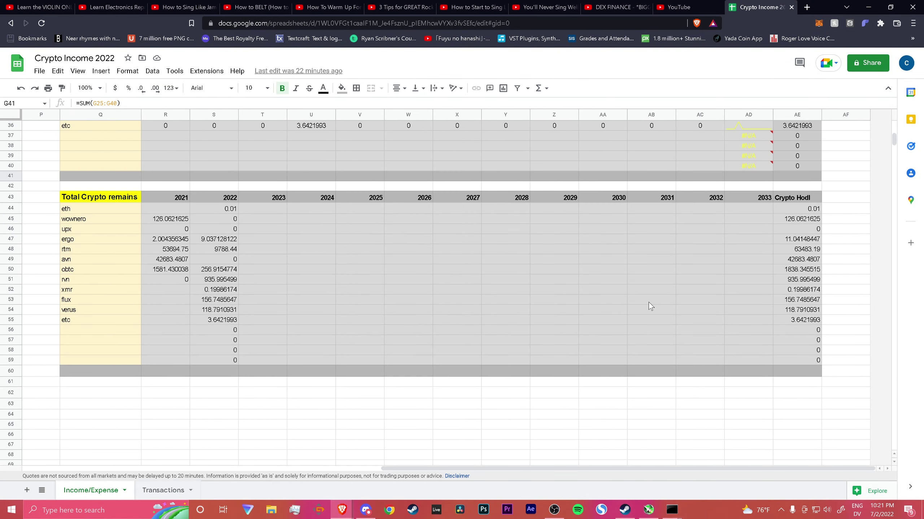
drag(522, 468, 142, 468)
scroll(570, 326, up, 10)
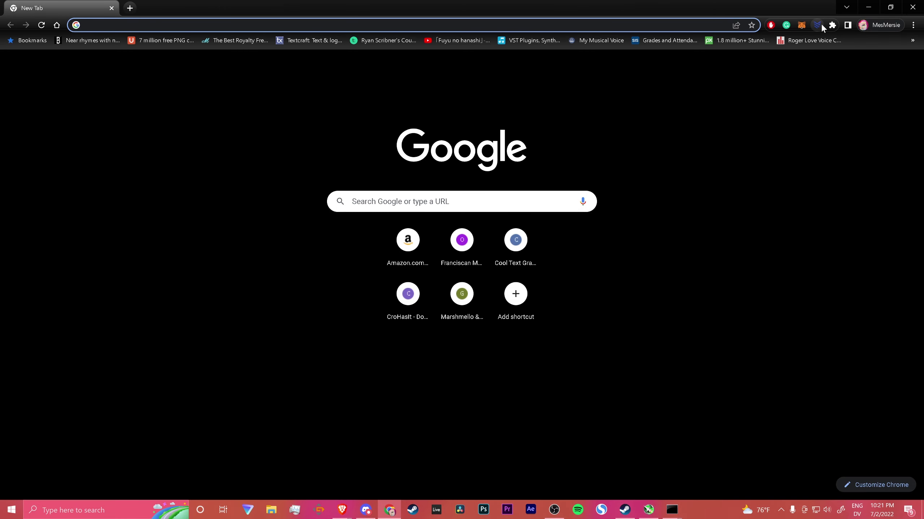
Step: Check the Yoroi ergo wallet's 22 transactions and 10.828800998 ERG balance, then close it
click(818, 25)
click(111, 8)
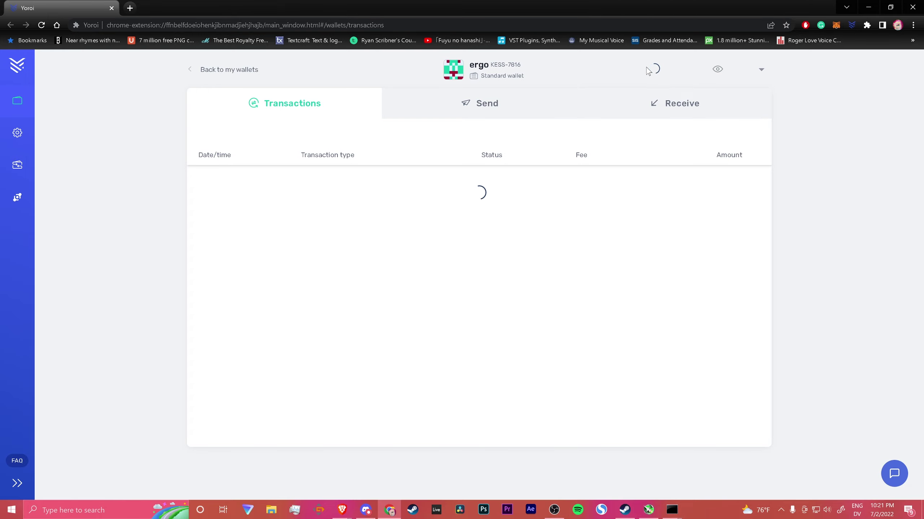
click(111, 8)
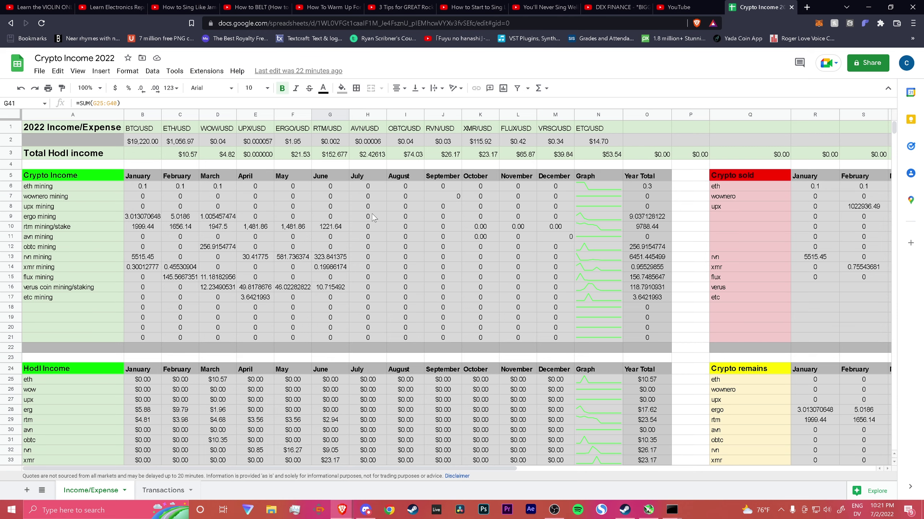
Step: Scroll up and down through the Crypto Income tracker rows
scroll(372, 217, down, 15)
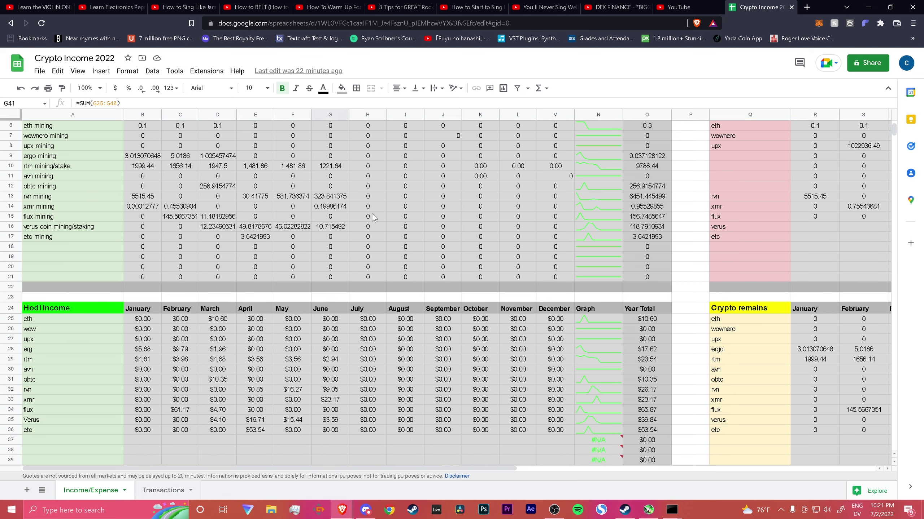
scroll(435, 319, up, 7)
scroll(436, 319, up, 8)
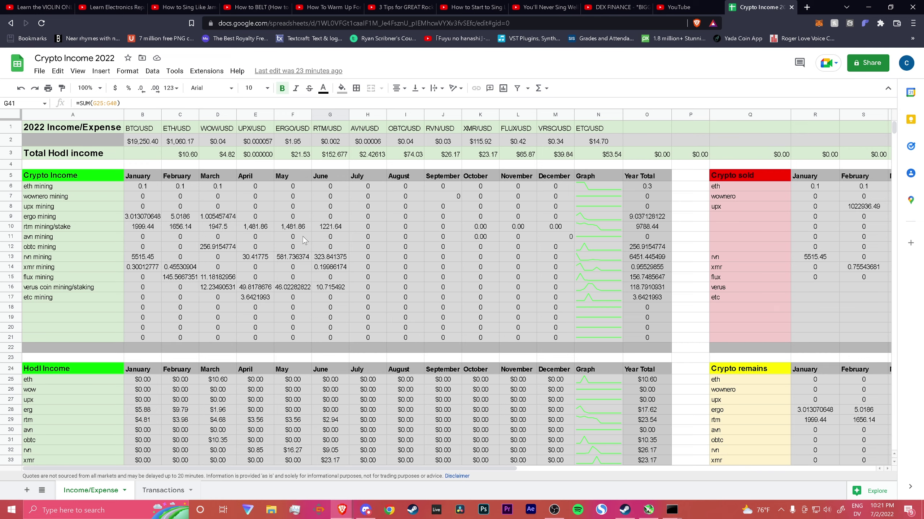
scroll(304, 237, down, 13)
scroll(615, 273, up, 13)
scroll(360, 308, down, 5)
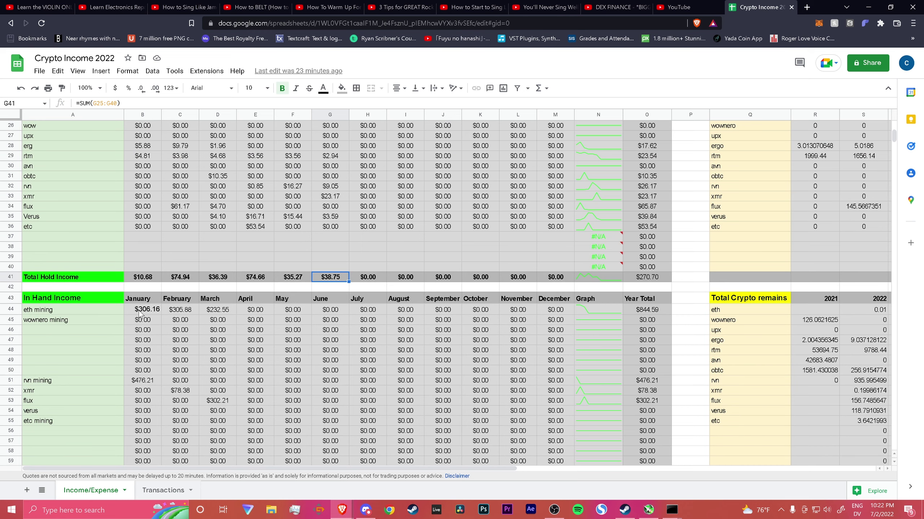
scroll(140, 312, up, 5)
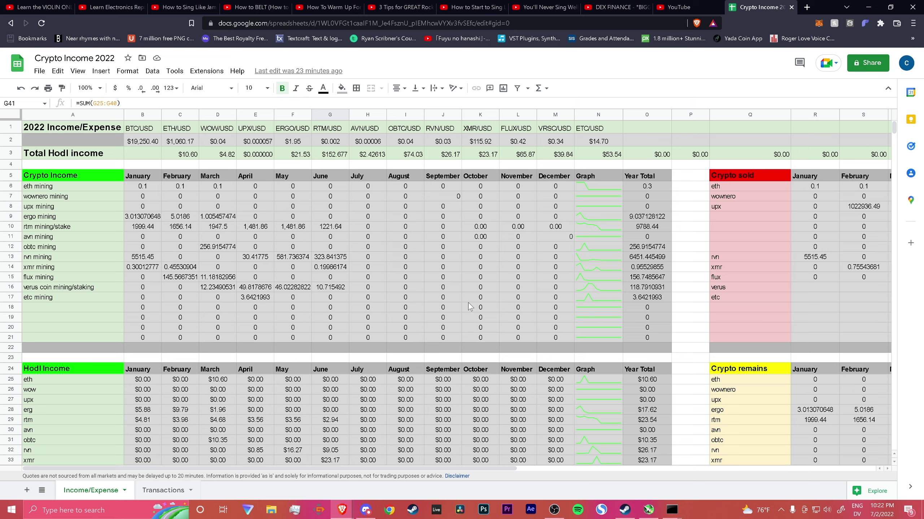
scroll(468, 303, down, 7)
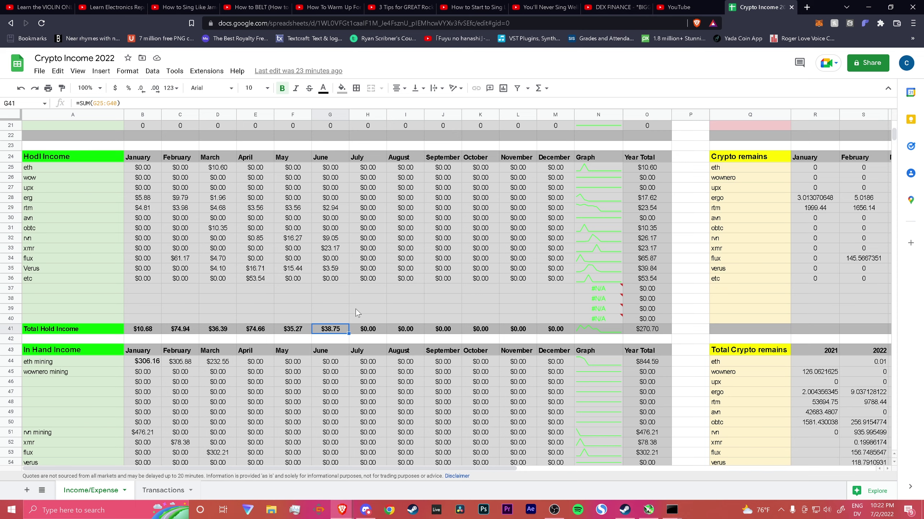
scroll(355, 312, down, 5)
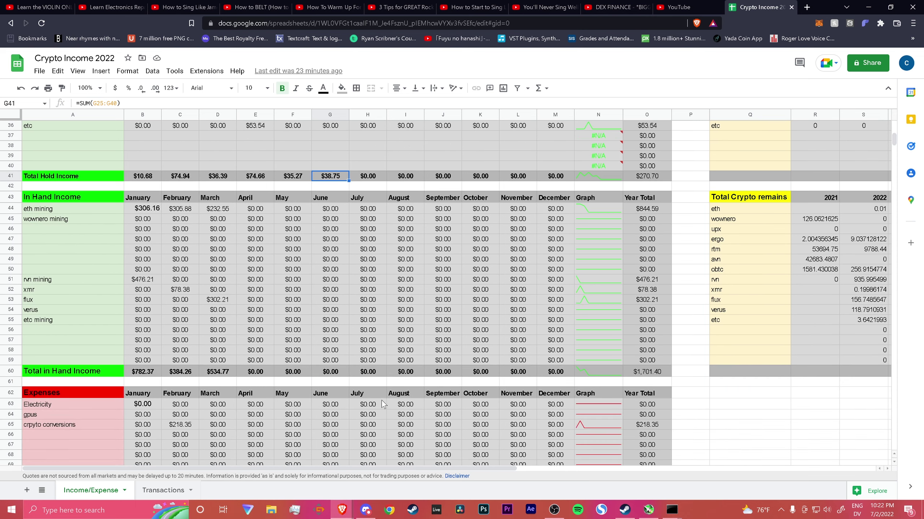
scroll(381, 400, down, 7)
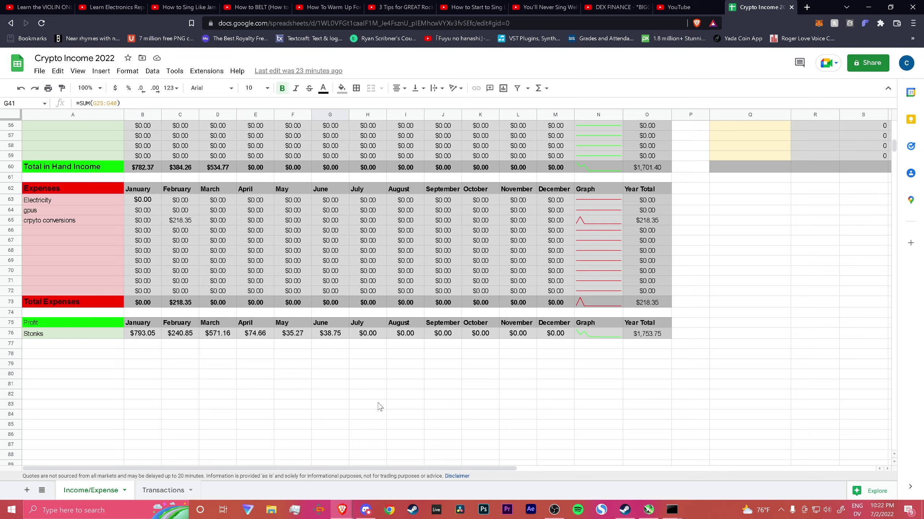
scroll(379, 407, up, 18)
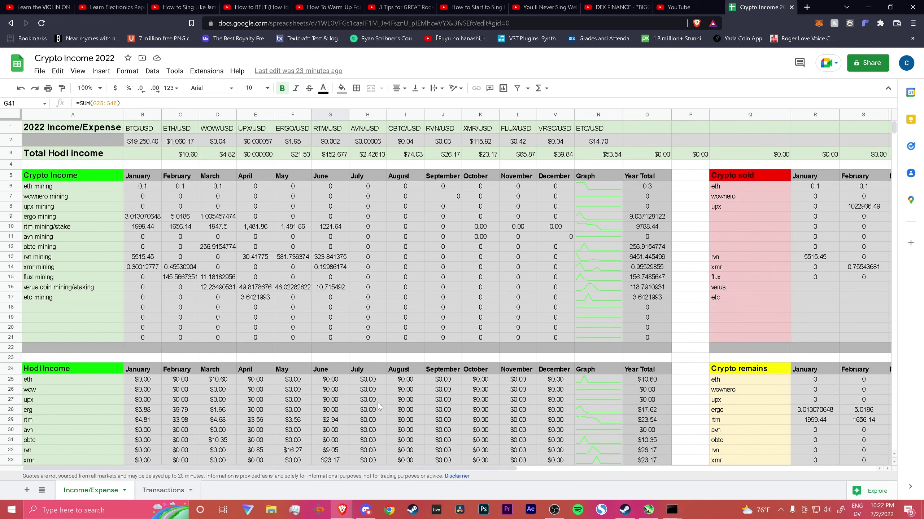
scroll(882, 316, down, 15)
Step: Return the sheet to column A and view Fluent Wallet's 255.079975 CFX balance
scroll(883, 316, right, 5)
scroll(774, 328, up, 15)
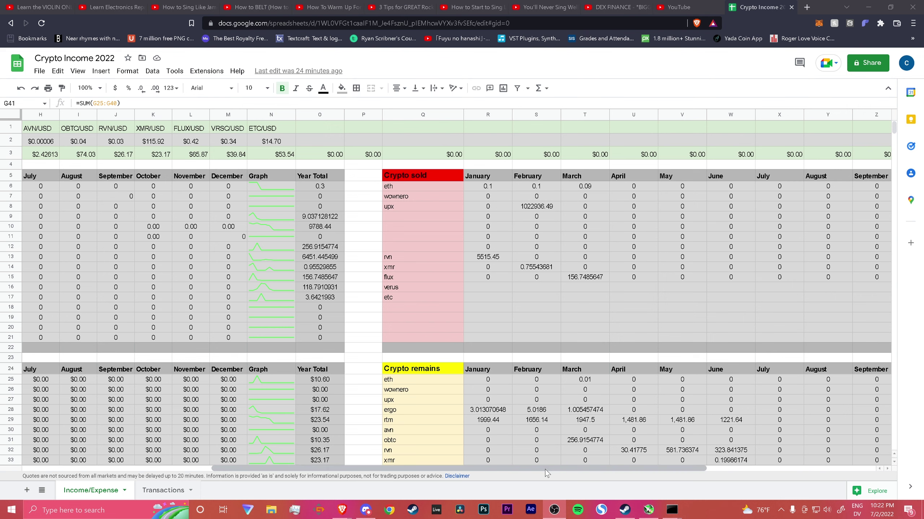
drag(442, 468, 252, 468)
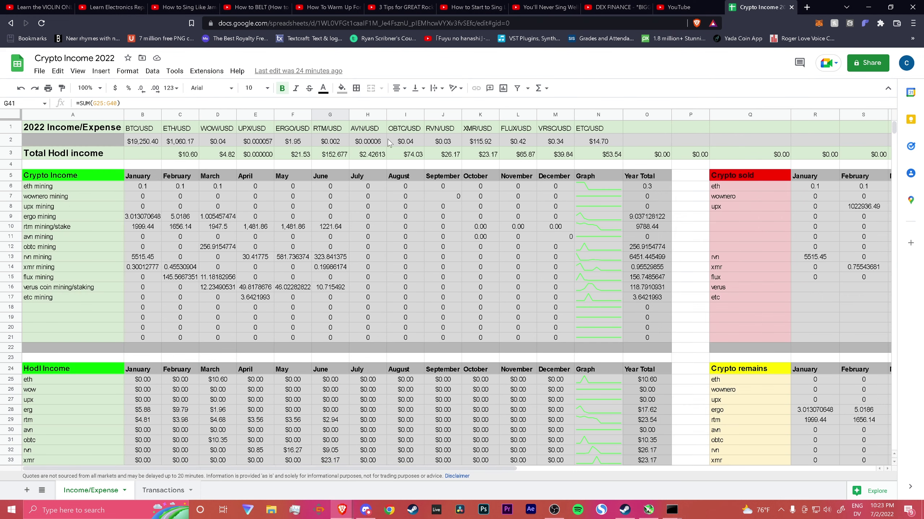
click(866, 24)
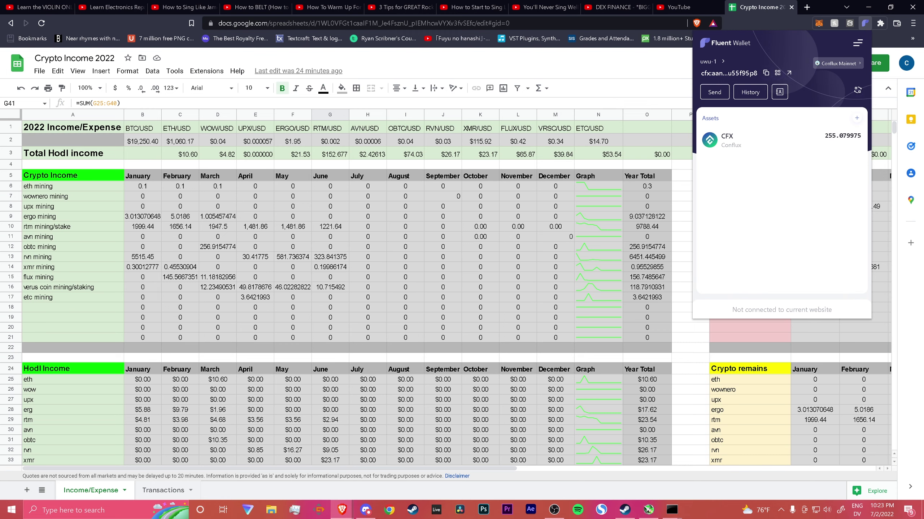
Step: Load WhatToMine's GPU profitability table showing Conflux (CFX) and compare with the Fluent Wallet CFX balance
click(807, 7)
text(what)
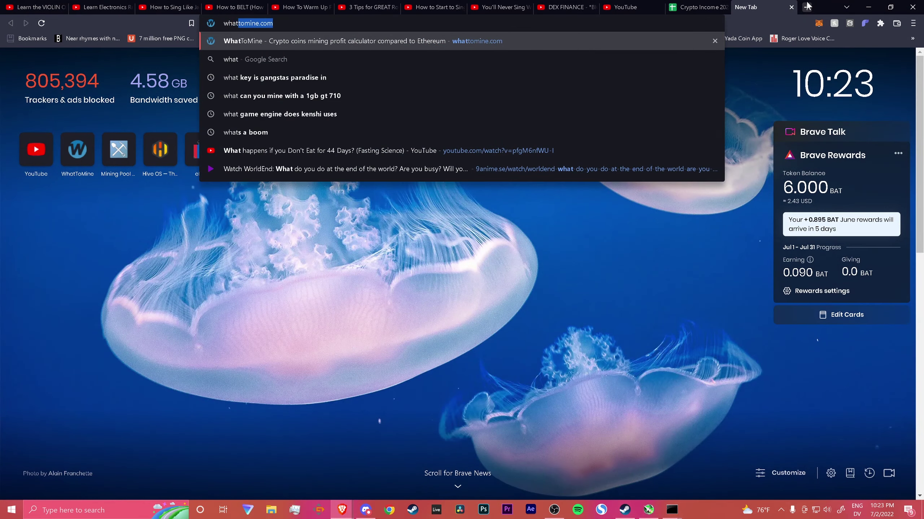
key(Return)
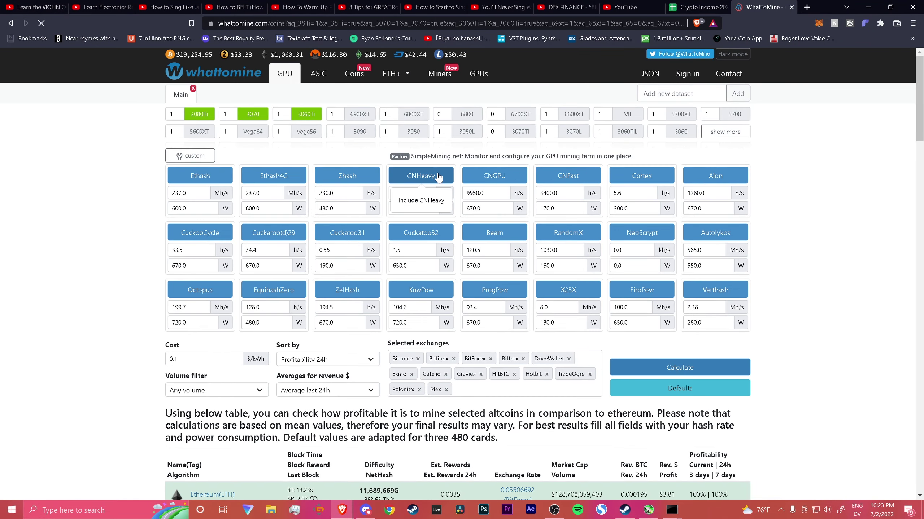
scroll(420, 312, down, 7)
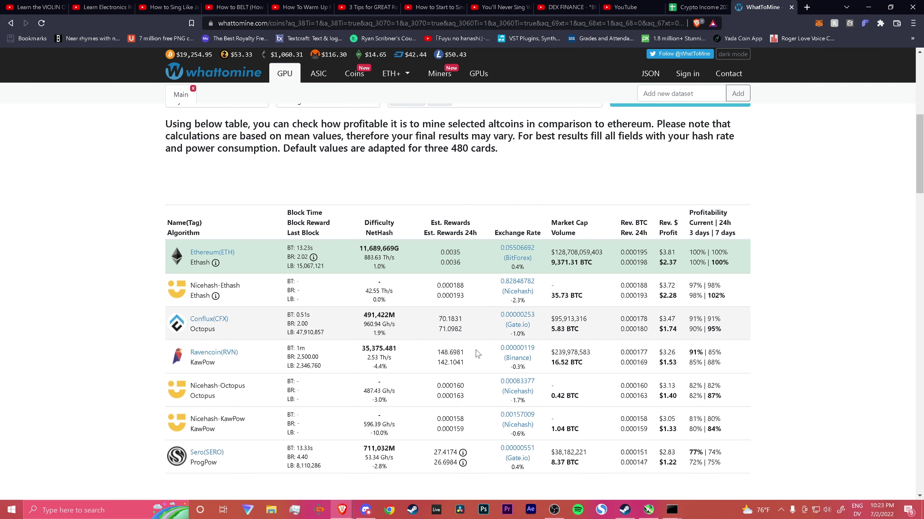
click(865, 23)
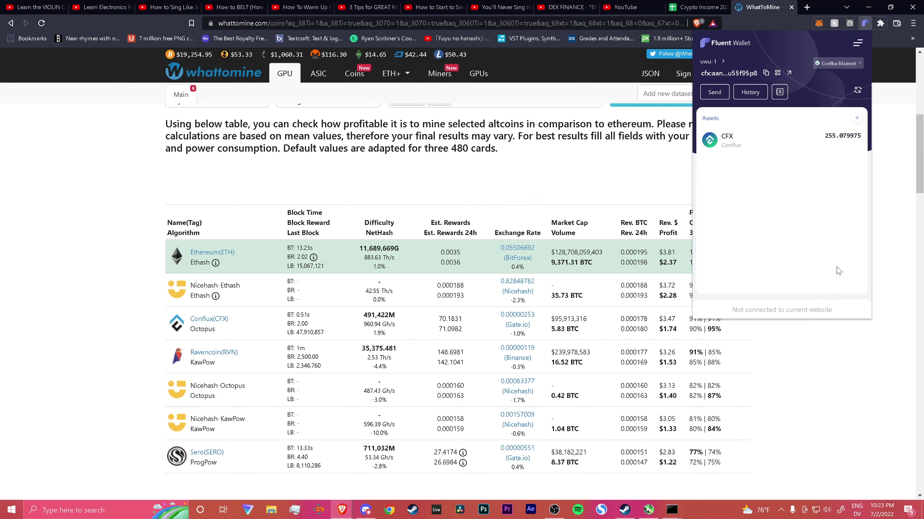
Step: Compare Conflux against the other coins in WhatToMine's table and recheck the Fluent Wallet CFX balance
click(791, 364)
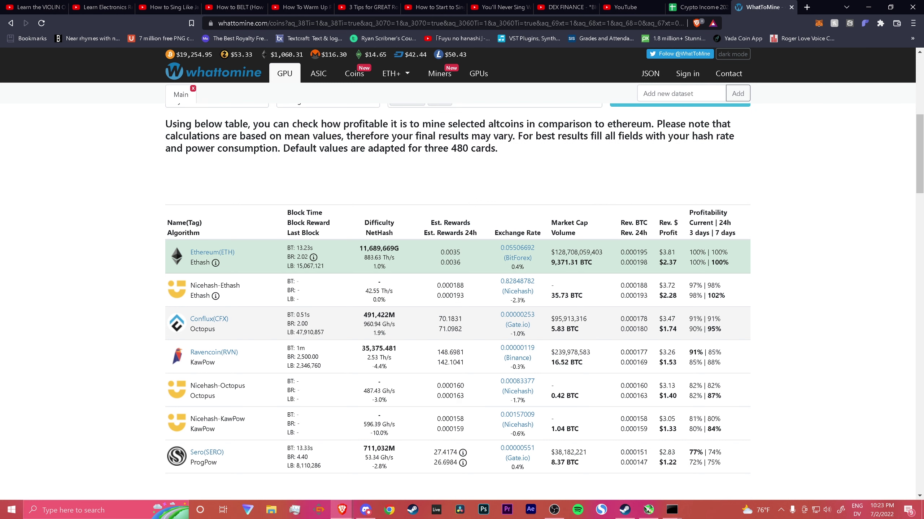
scroll(678, 270, down, 2)
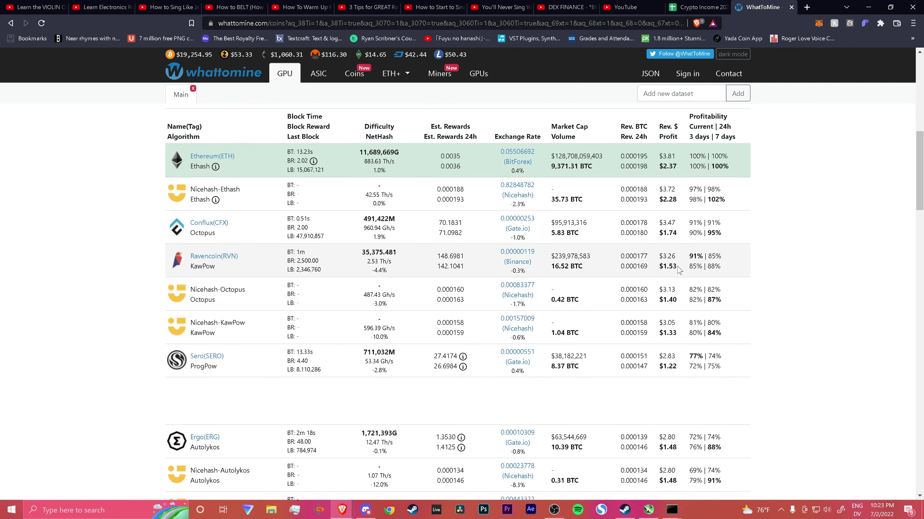
scroll(370, 228, up, 1)
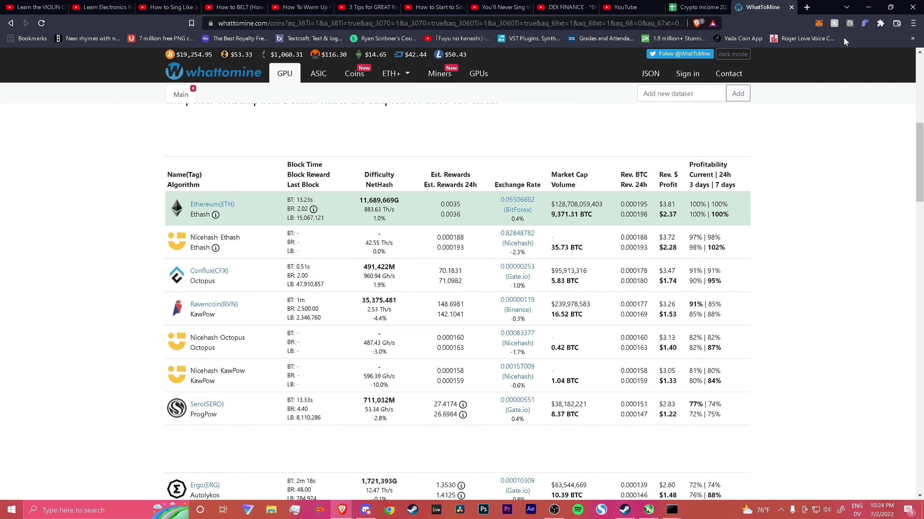
click(866, 24)
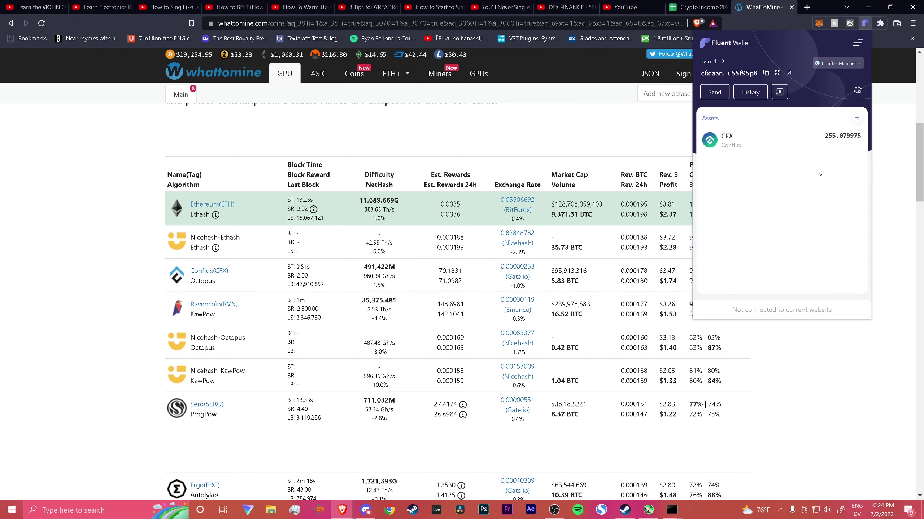
click(508, 146)
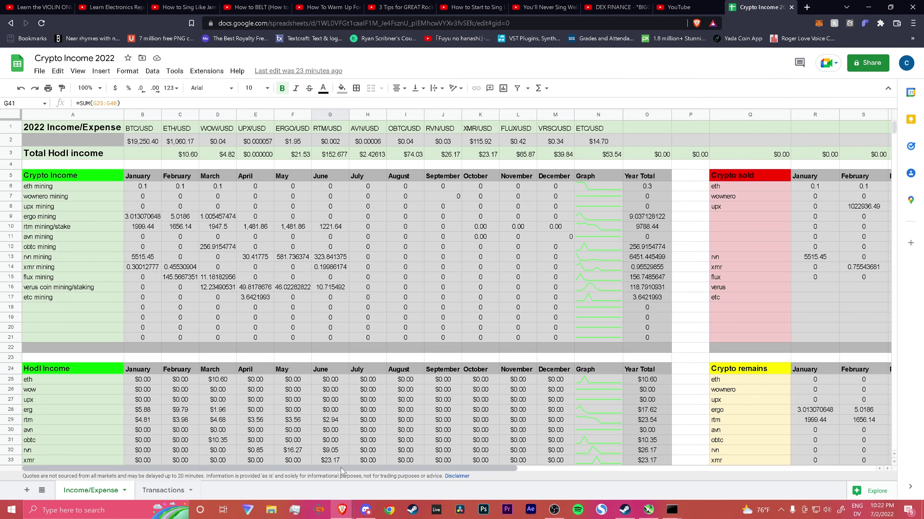
Step: Show the tracker's totals in rows 46–76, including the $1,753.75 grand total
drag(340, 468, 531, 474)
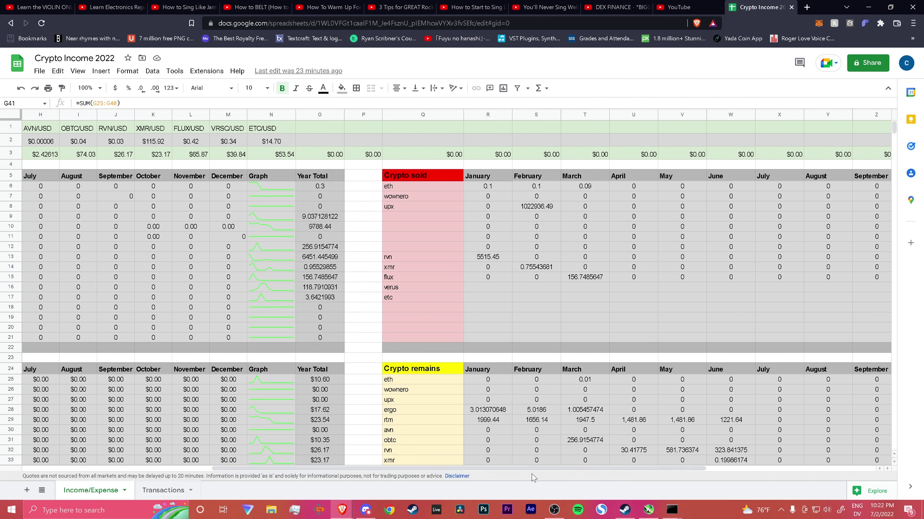
scroll(498, 256, down, 15)
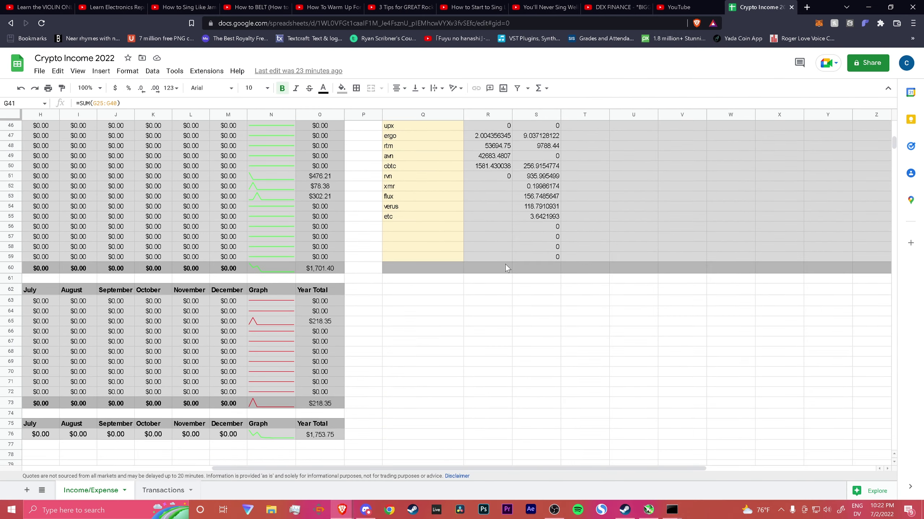